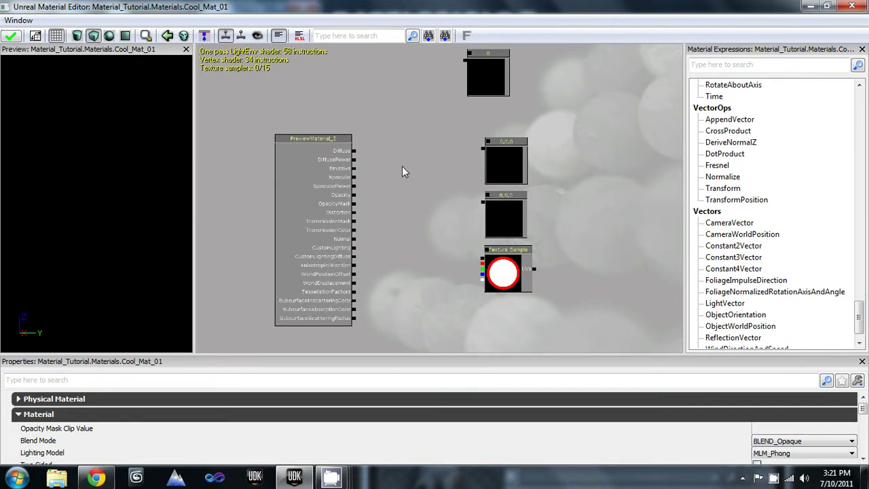
Add a Lerp node beside the material node and connect the Texture Sample's alpha channel to its Alpha input.
{"action": "left_click", "coordinate": [403, 167]}
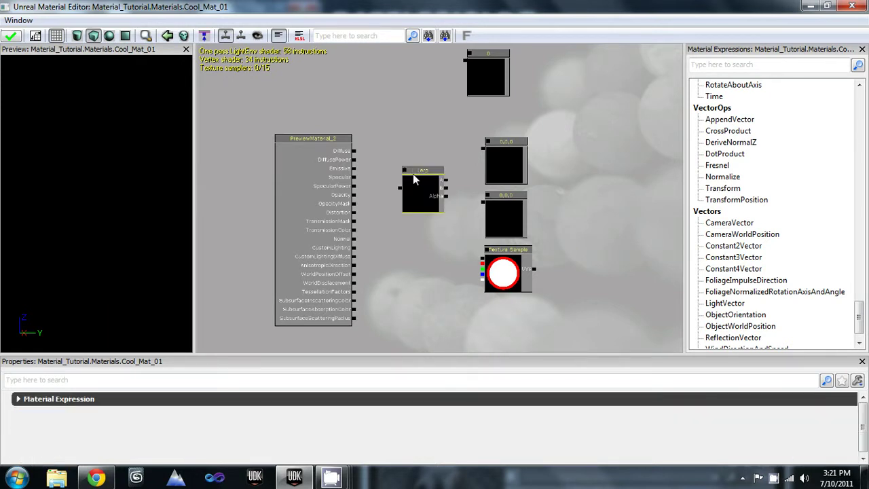
{"action": "left_click_drag", "start_coordinate": [414, 172], "coordinate": [414, 149]}
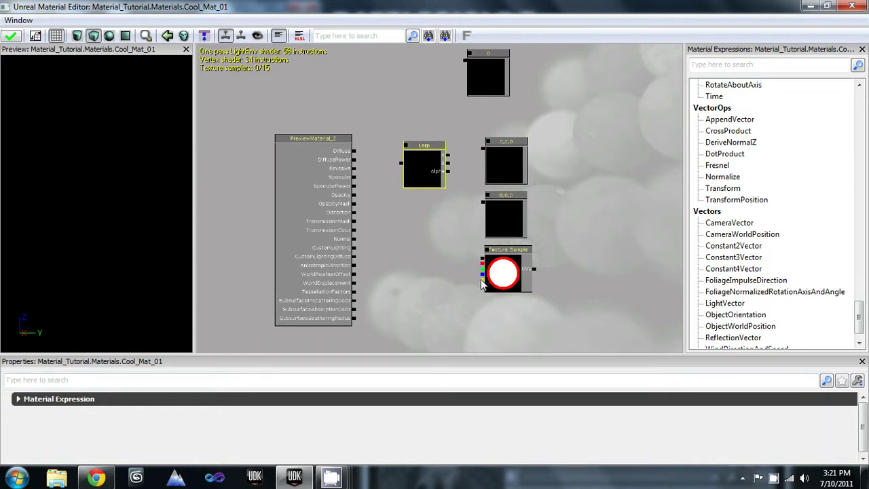
{"action": "left_click_drag", "start_coordinate": [481, 279], "coordinate": [447, 170]}
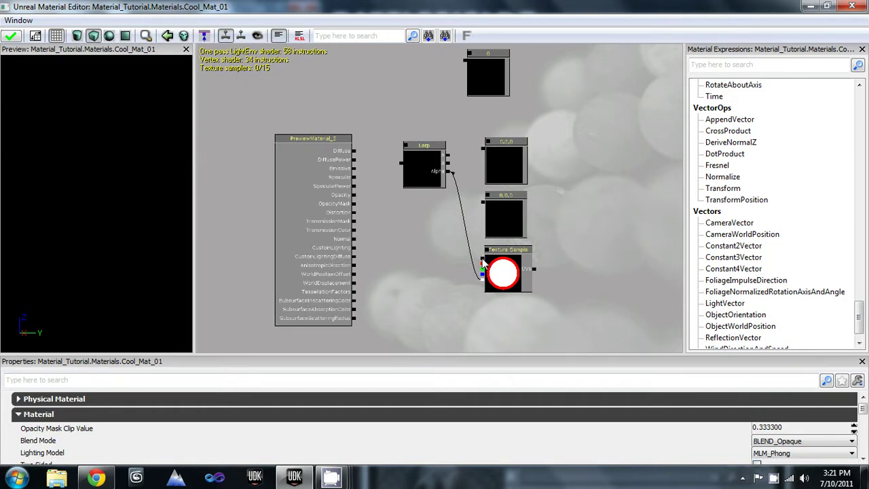
Set the G value of the constant vector directly above the Texture Sample to 1, making it green.
{"action": "left_click", "coordinate": [498, 208]}
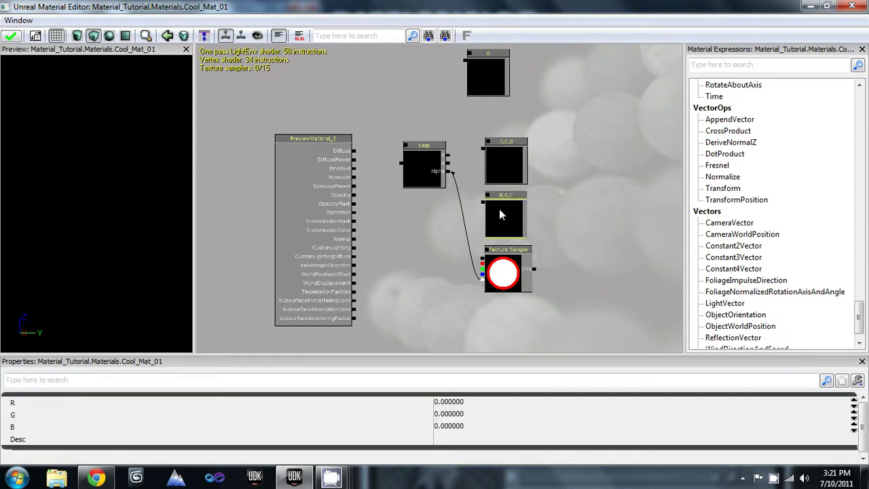
{"action": "left_click", "coordinate": [439, 414]}
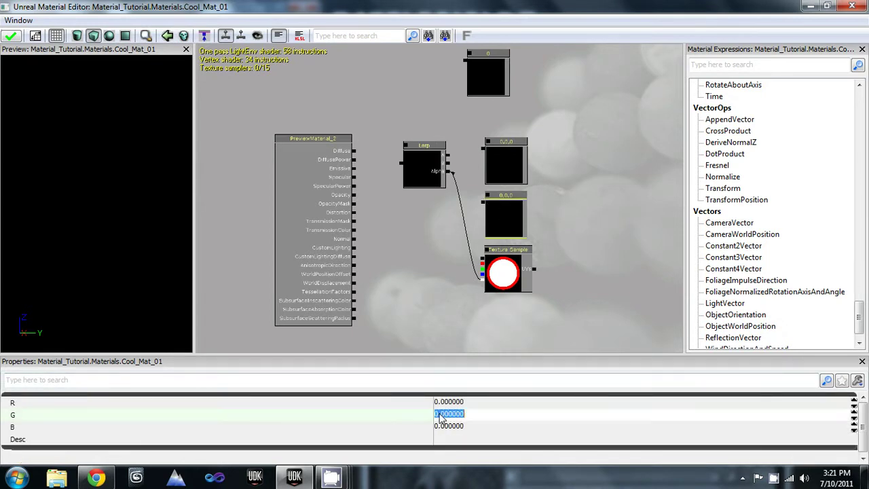
{"action": "type", "text": "1"}
{"action": "key", "text": "Return"}
{"action": "key", "text": "Tab"}
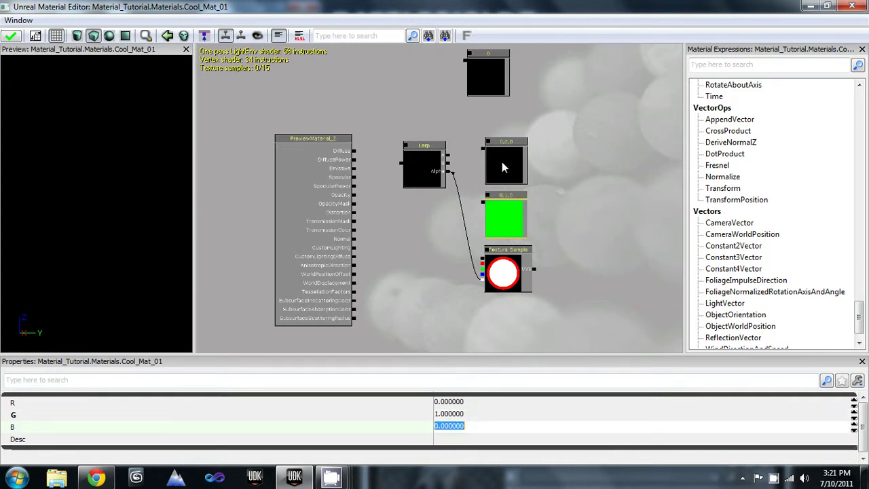
Set the B value of the upper constant vector to 1, making it blue.
{"action": "left_click", "coordinate": [502, 162]}
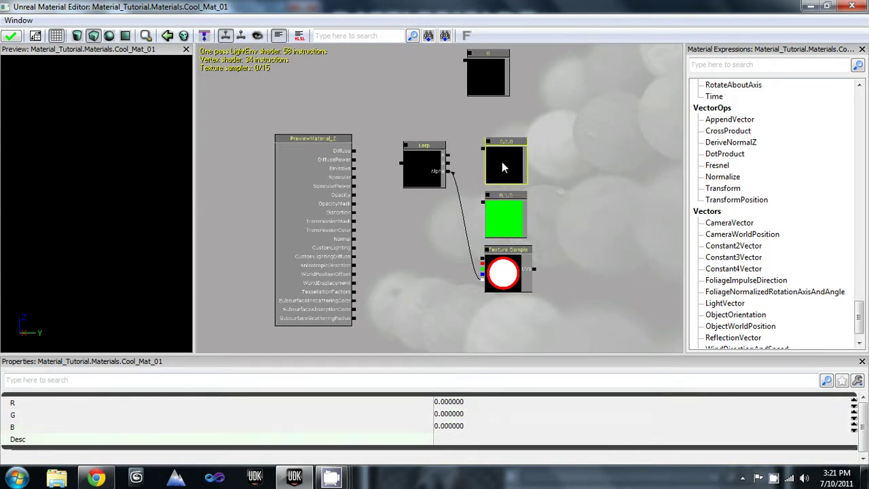
{"action": "left_click", "coordinate": [446, 427]}
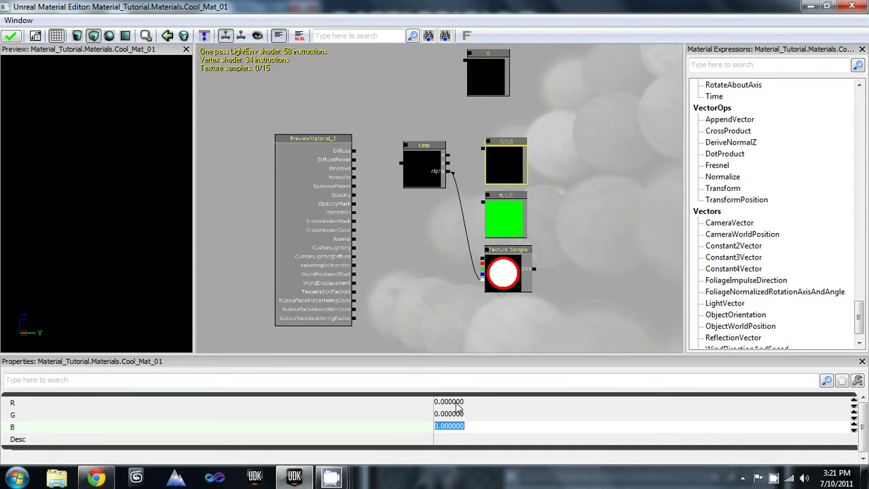
{"action": "type", "text": "1"}
{"action": "key", "text": "Return"}
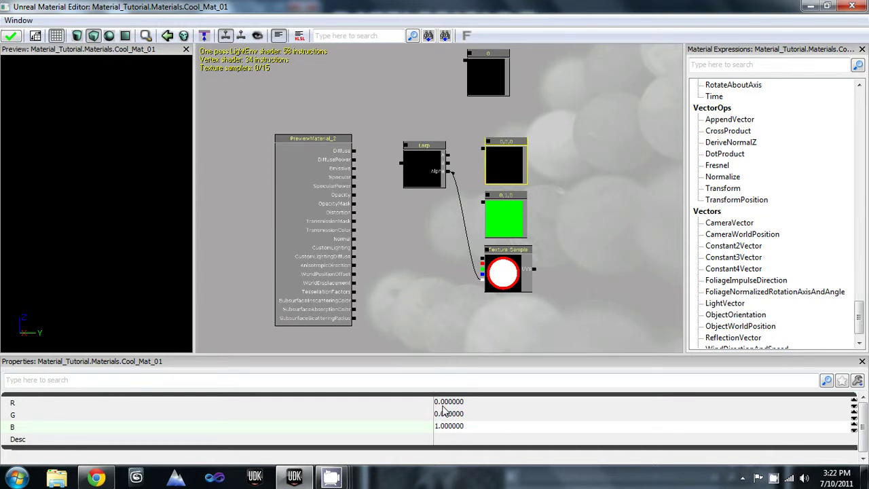
{"action": "left_click", "coordinate": [448, 426]}
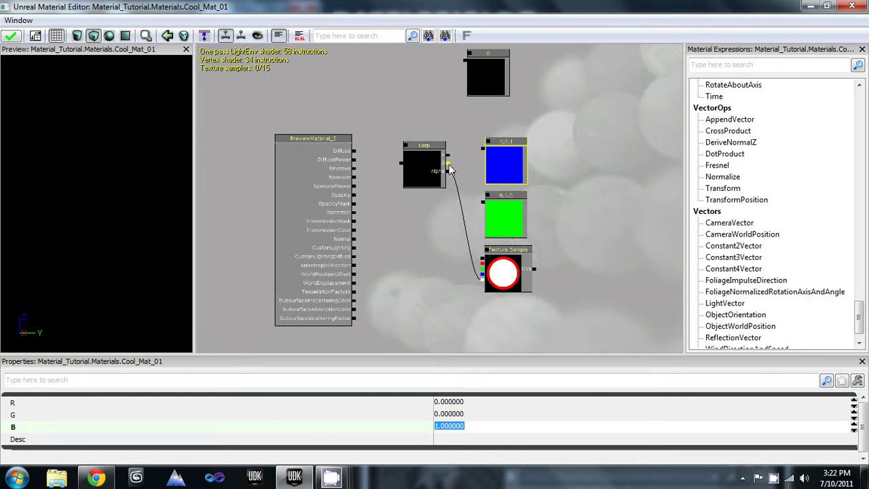
Wire the blue and green vectors into the Lerp's A and B, its output into Diffuse, and the texture's red channel into Alpha.
{"action": "left_click_drag", "start_coordinate": [448, 168], "coordinate": [448, 170]}
{"action": "left_click_drag", "start_coordinate": [483, 203], "coordinate": [449, 166]}
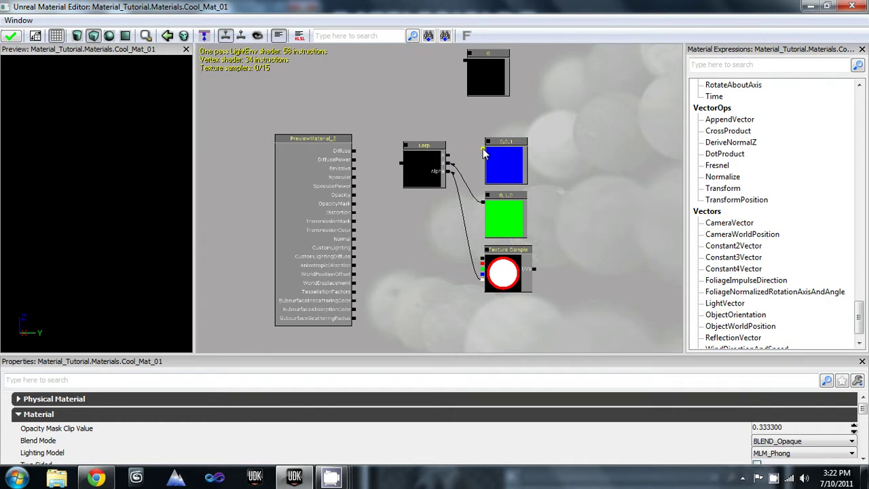
{"action": "left_click_drag", "start_coordinate": [486, 154], "coordinate": [507, 156]}
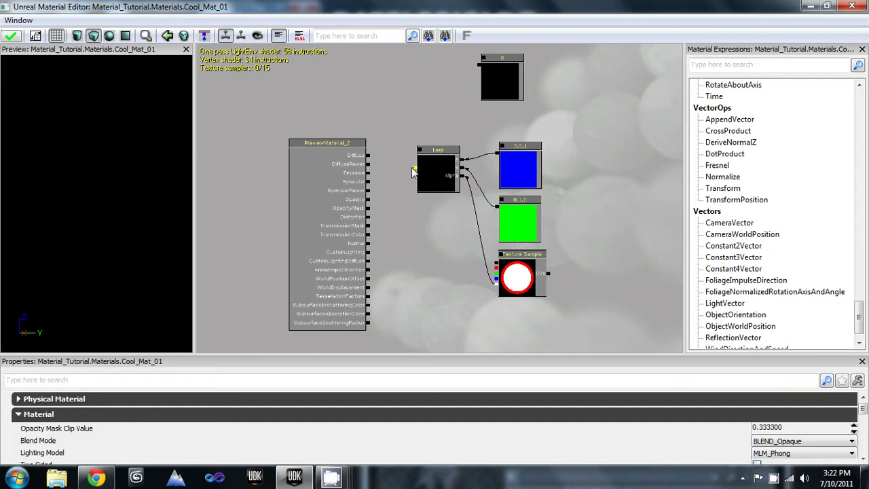
{"action": "left_click_drag", "start_coordinate": [417, 168], "coordinate": [371, 158]}
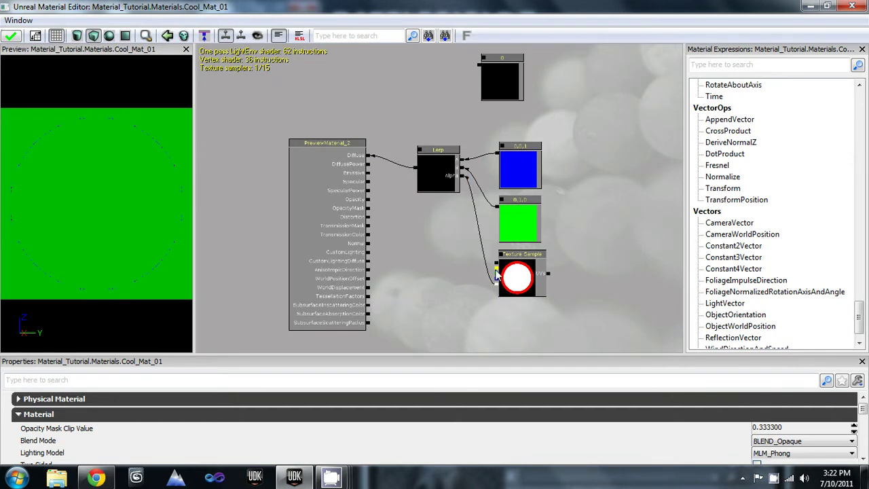
{"action": "left_click_drag", "start_coordinate": [496, 283], "coordinate": [464, 178]}
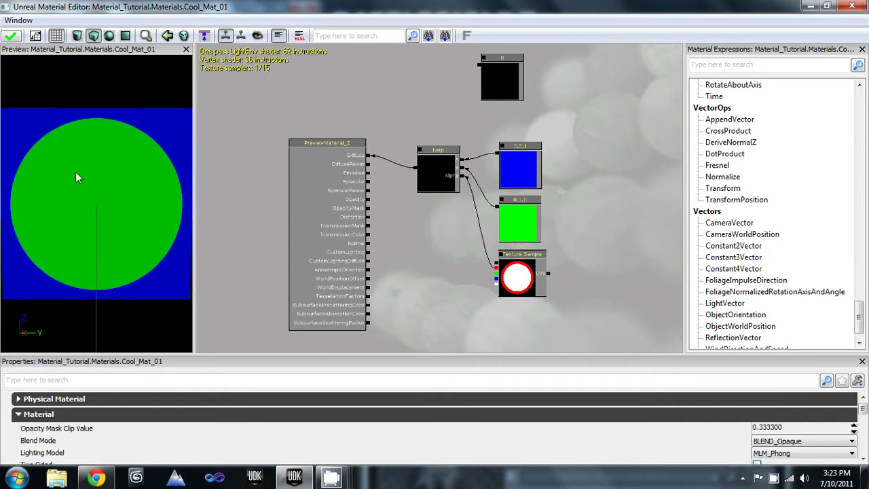
{"action": "mouse_move", "coordinate": [76, 173]}
{"action": "left_mouse_down"}
{"action": "mouse_move", "coordinate": [138, 309]}
{"action": "mouse_move", "coordinate": [126, 230]}
{"action": "mouse_move", "coordinate": [161, 295]}
{"action": "mouse_move", "coordinate": [192, 297]}
{"action": "mouse_move", "coordinate": [194, 194]}
{"action": "mouse_move", "coordinate": [193, 249]}
{"action": "mouse_move", "coordinate": [122, 299]}
{"action": "mouse_move", "coordinate": [65, 316]}
{"action": "mouse_move", "coordinate": [74, 161]}
{"action": "left_mouse_up"}
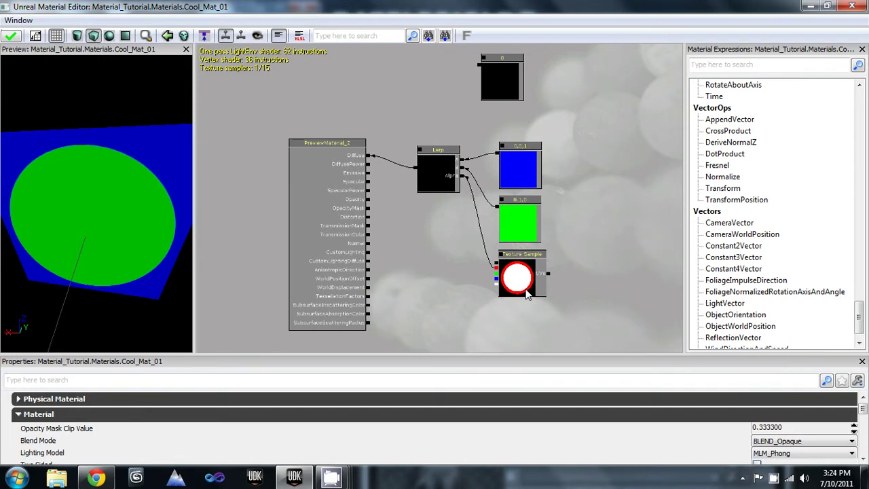
Delete the Lerp node from the material graph.
{"action": "left_click", "coordinate": [441, 175]}
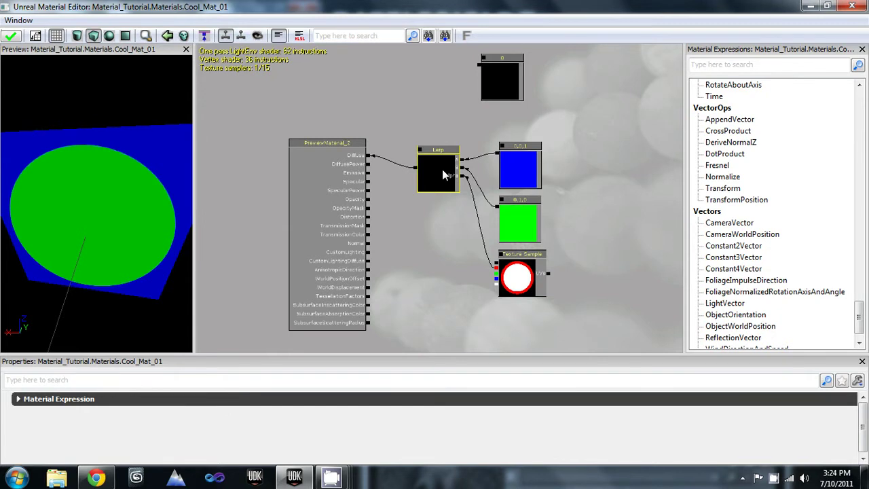
{"action": "key", "text": "Delete"}
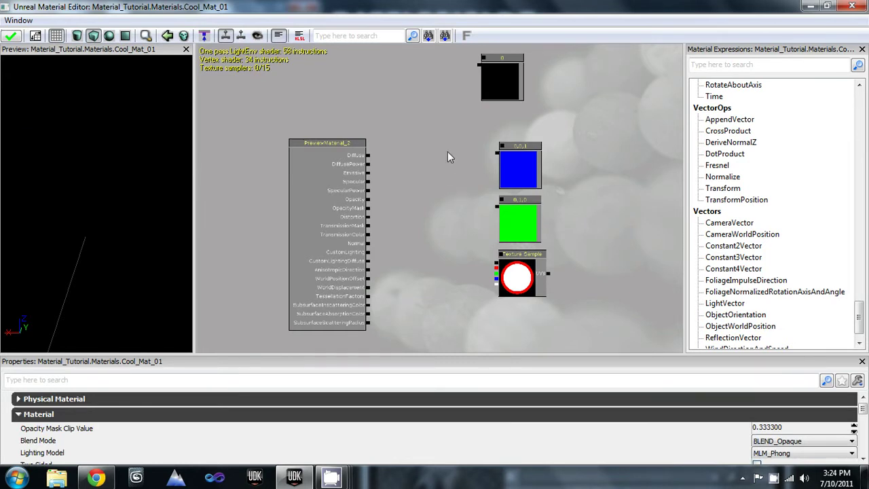
Add a TextureSampleParameter2D node with no texture assigned and place it beside the existing Texture Sample node.
{"action": "left_click", "coordinate": [509, 76]}
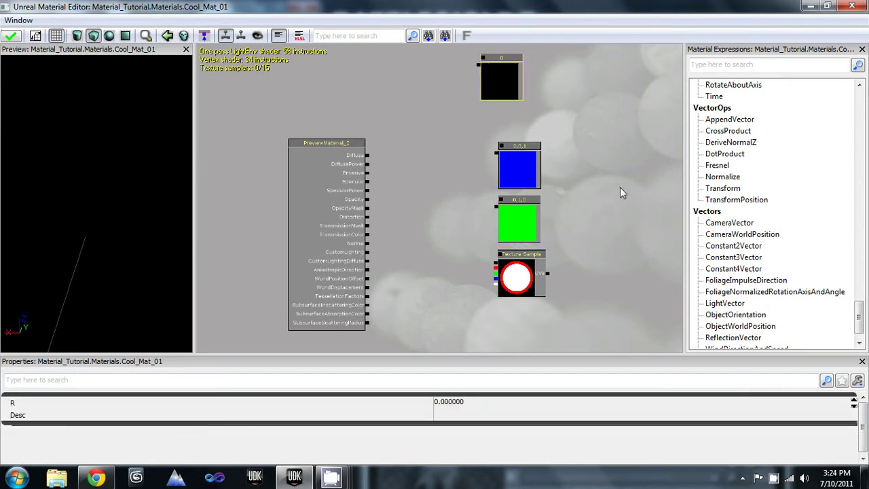
{"action": "left_click_drag", "start_coordinate": [858, 308], "coordinate": [860, 254]}
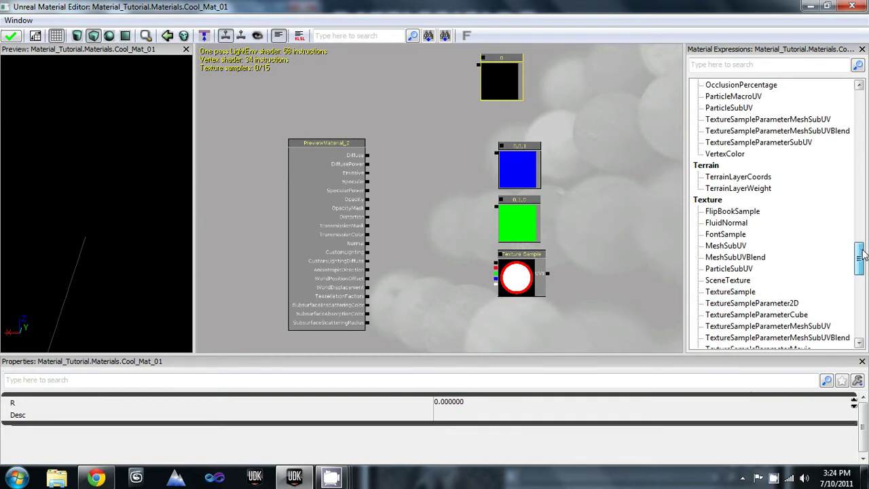
{"action": "left_click_drag", "start_coordinate": [863, 253], "coordinate": [860, 219]}
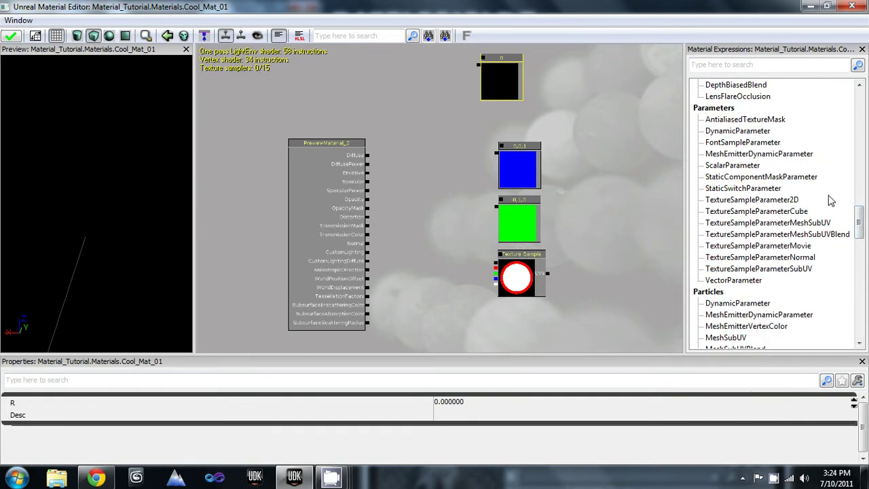
{"action": "left_click", "coordinate": [762, 202]}
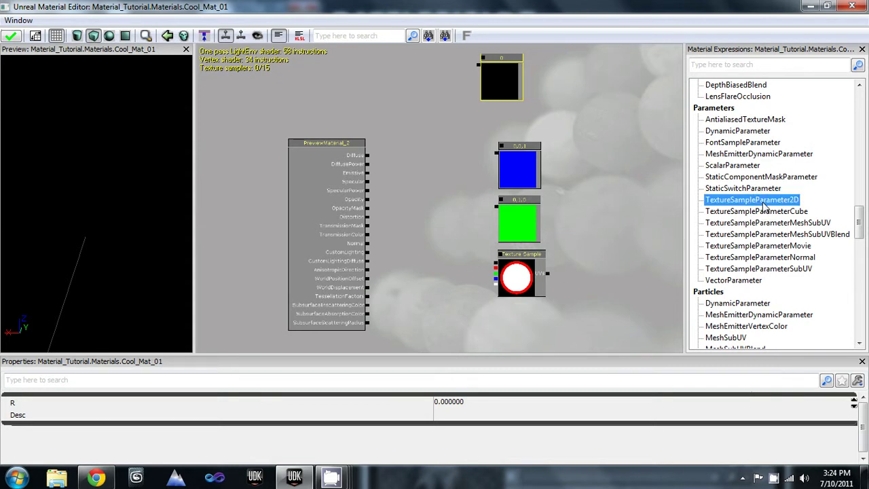
{"action": "left_click", "coordinate": [464, 125]}
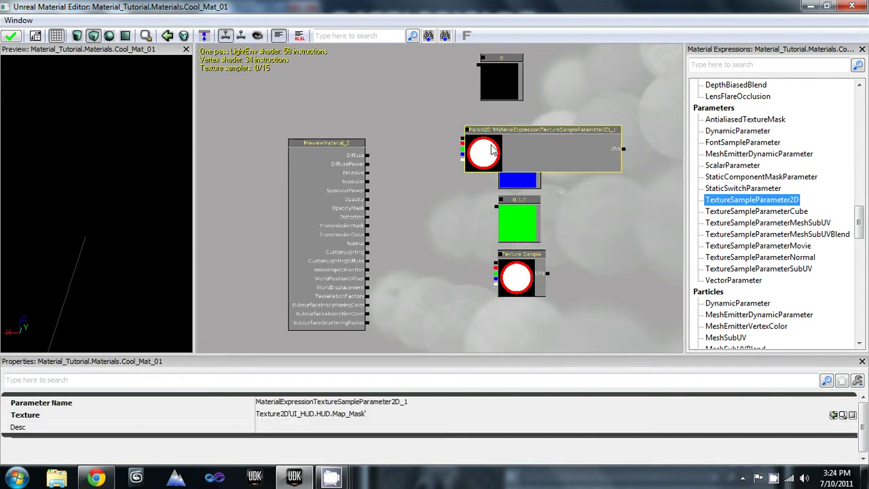
{"action": "left_click_drag", "start_coordinate": [498, 134], "coordinate": [572, 63]}
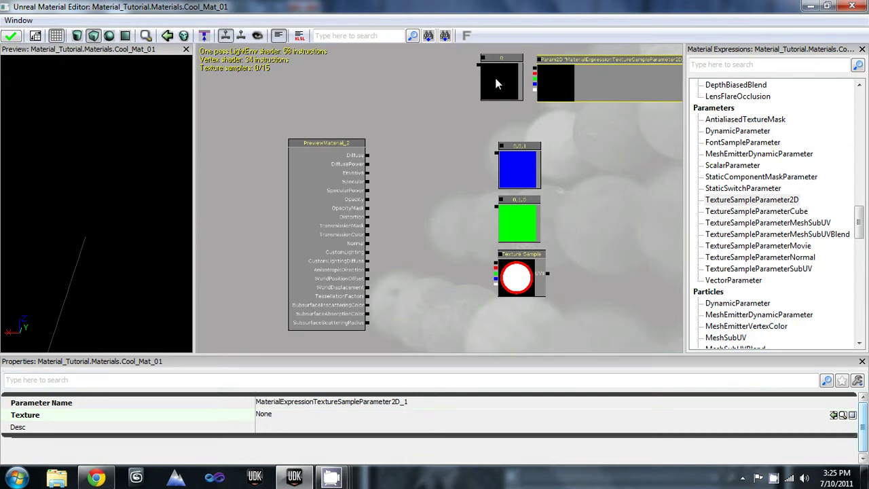
{"action": "left_click_drag", "start_coordinate": [494, 74], "coordinate": [509, 350]}
{"action": "left_click_drag", "start_coordinate": [613, 329], "coordinate": [576, 300]}
Rename the texture parameter node's Parameter Name to "Texture Sample".
{"action": "left_click", "coordinate": [489, 286]}
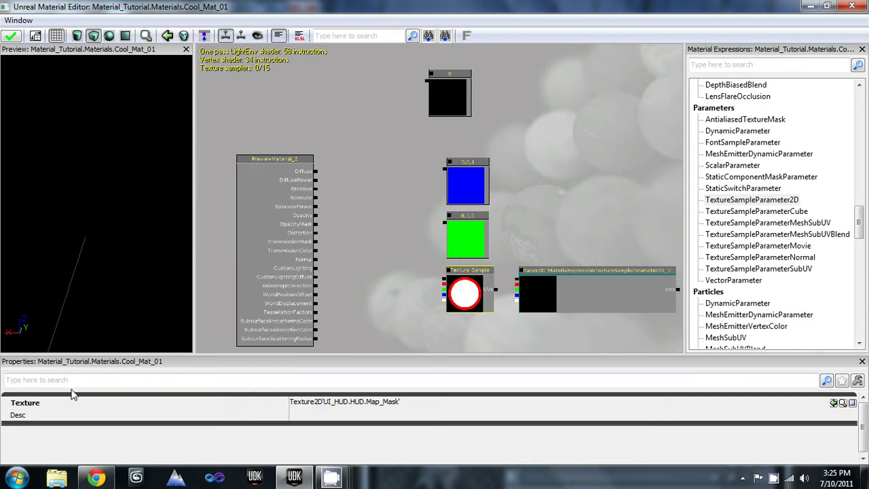
{"action": "left_click", "coordinate": [583, 290]}
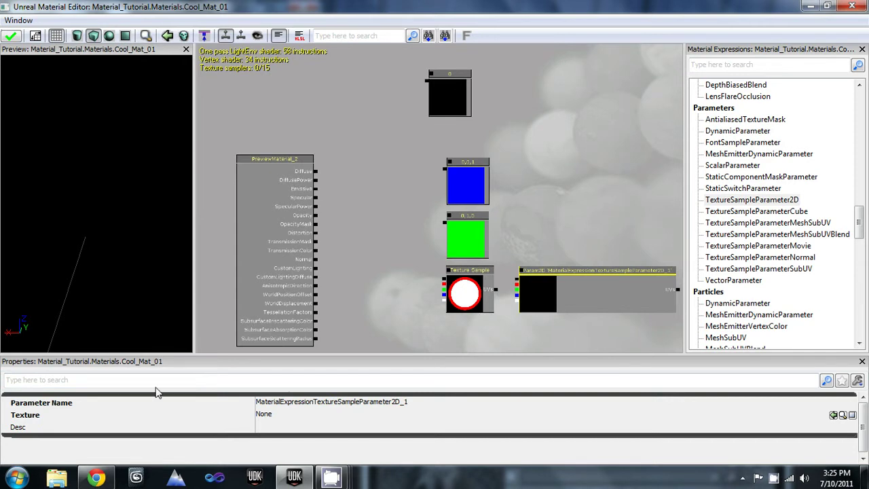
{"action": "left_click", "coordinate": [345, 403]}
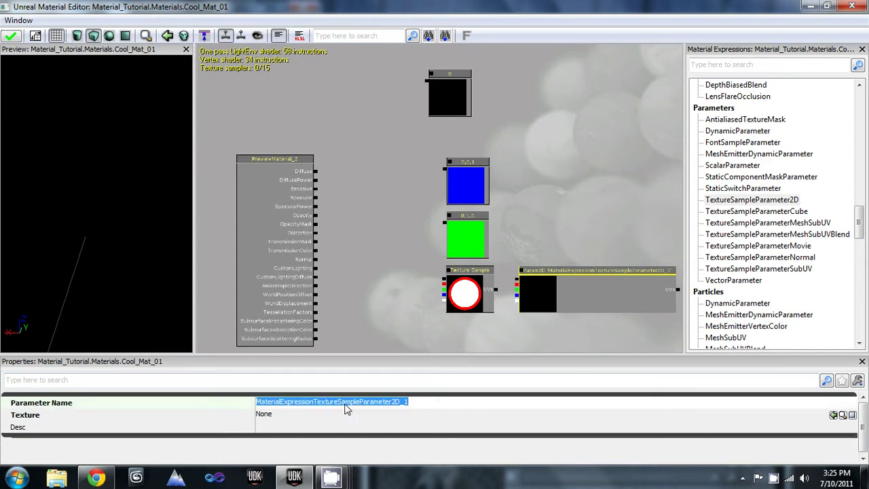
{"action": "key", "text": "BackSpace"}
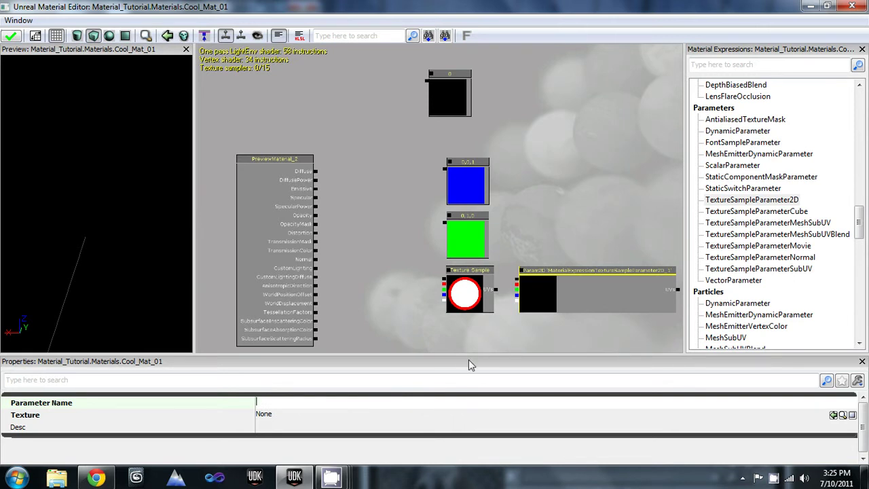
{"action": "key", "text": "Return"}
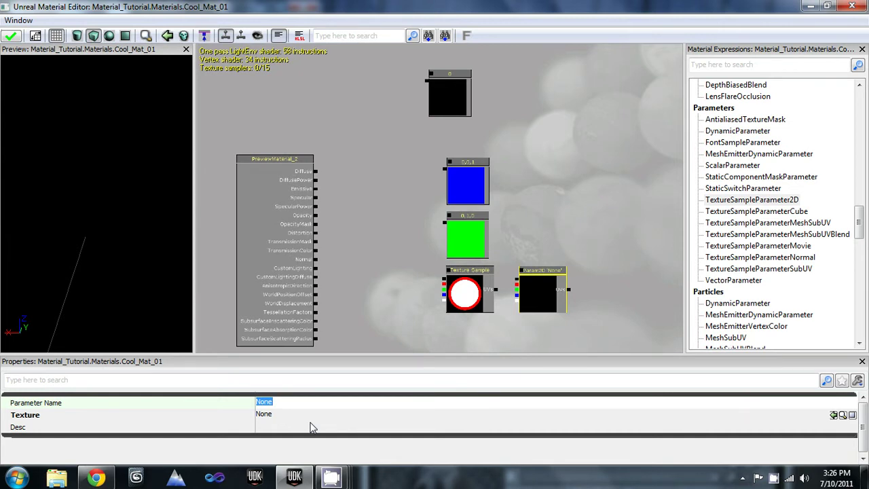
{"action": "type", "text": "Texture Sample"}
{"action": "key", "text": "Return"}
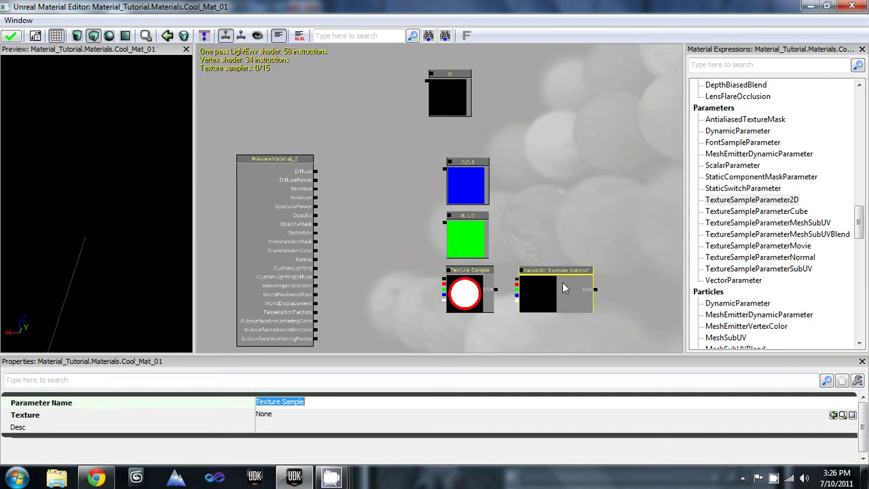
Assign the UI_HUD.HUD.Map_Mask texture to the texture parameter node and move the node up near the blue vector.
{"action": "mouse_move", "coordinate": [563, 283]}
{"action": "left_mouse_down"}
{"action": "mouse_move", "coordinate": [537, 281]}
{"action": "mouse_move", "coordinate": [574, 287]}
{"action": "left_mouse_up"}
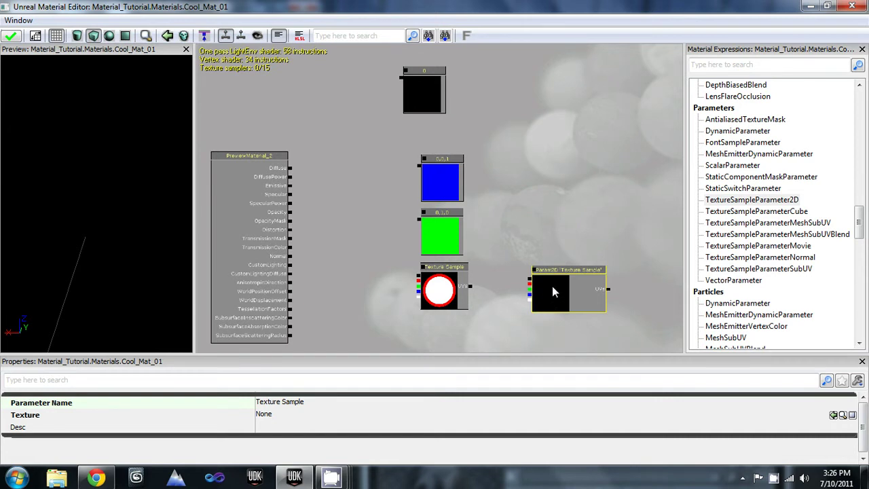
{"action": "right_click", "coordinate": [553, 291]}
{"action": "left_click", "coordinate": [509, 291]}
{"action": "left_click", "coordinate": [509, 291]}
{"action": "left_click", "coordinate": [573, 292]}
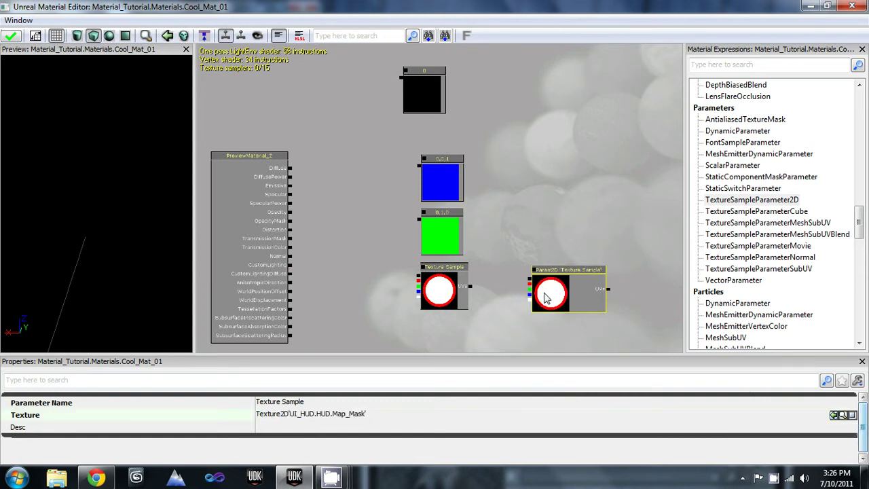
{"action": "left_click_drag", "start_coordinate": [553, 289], "coordinate": [502, 133]}
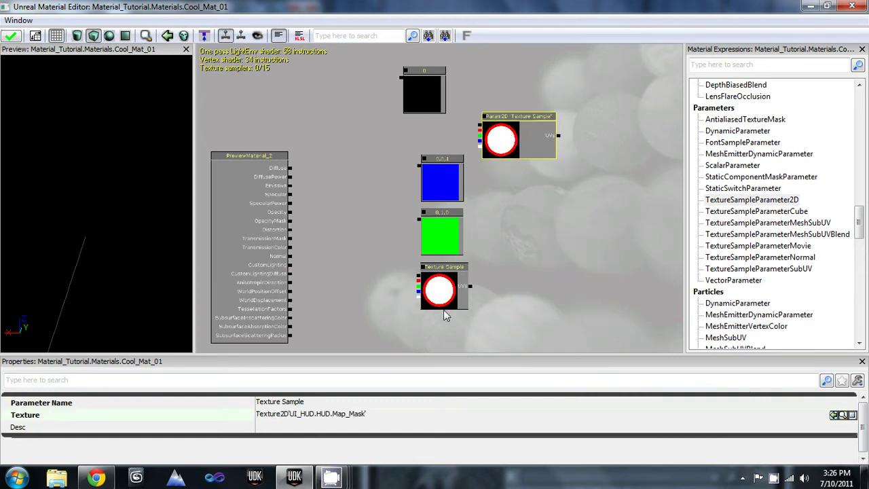
Delete the plain Texture Sample node and move the single-value constant node farther from the texture parameter.
{"action": "left_click", "coordinate": [456, 291]}
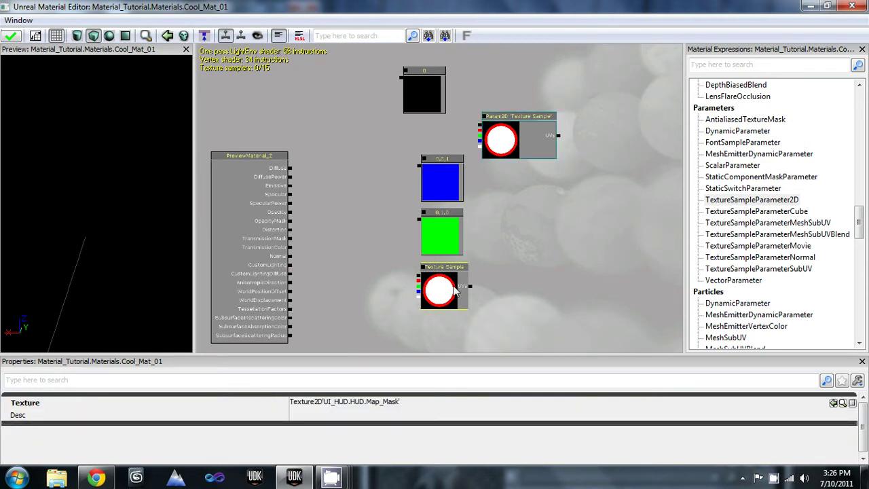
{"action": "key", "text": "Delete"}
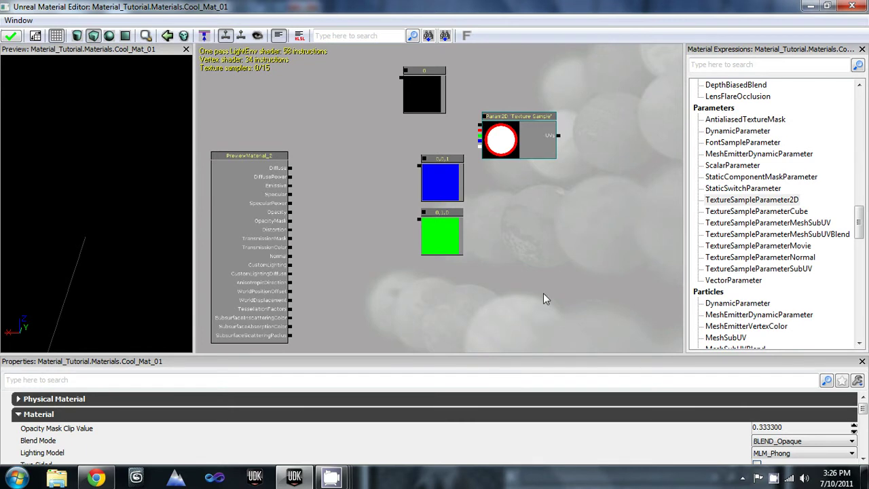
{"action": "left_click_drag", "start_coordinate": [424, 90], "coordinate": [436, 121]}
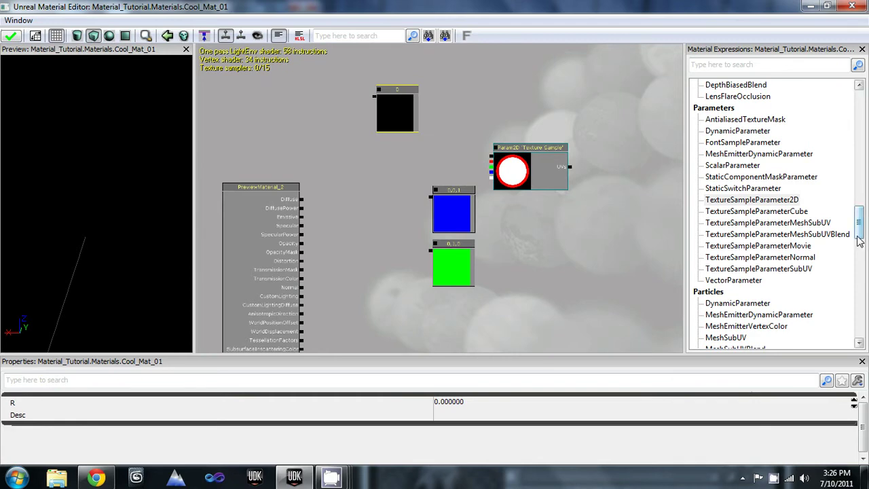
Search the material expressions for "sca" and add a ScalarParameter node beside the single-value constant node.
{"action": "left_click_drag", "start_coordinate": [859, 233], "coordinate": [860, 261]}
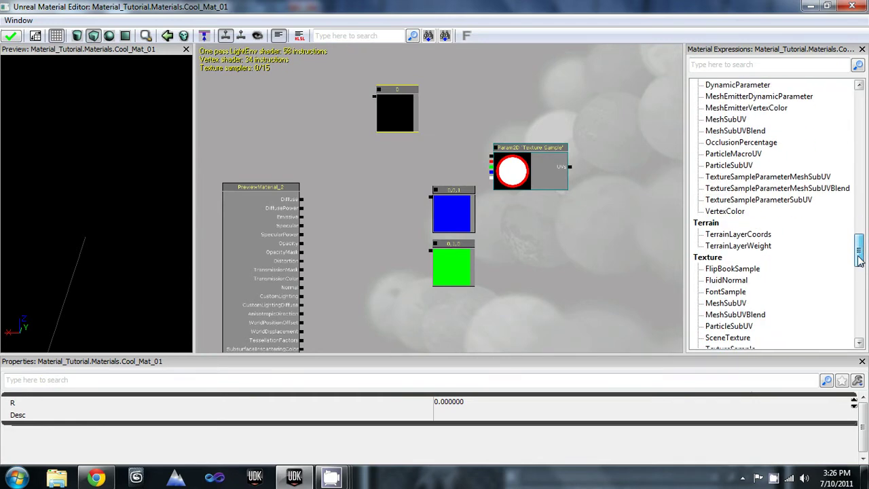
{"action": "left_click_drag", "start_coordinate": [860, 262], "coordinate": [864, 205]}
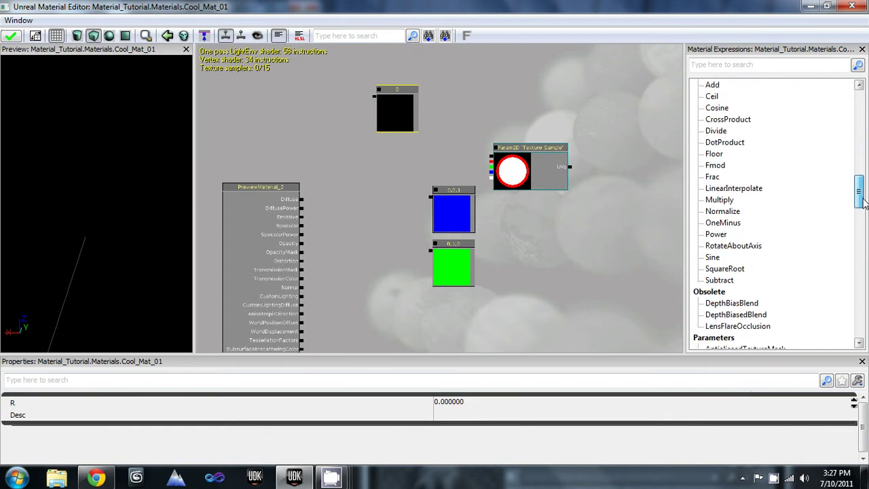
{"action": "left_click", "coordinate": [743, 66]}
{"action": "type", "text": "s"}
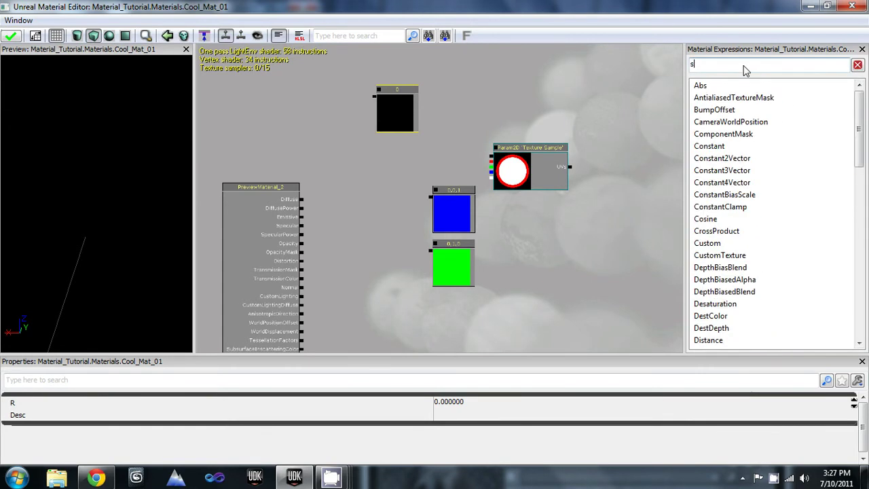
{"action": "type", "text": "ca"}
{"action": "left_click", "coordinate": [740, 100]}
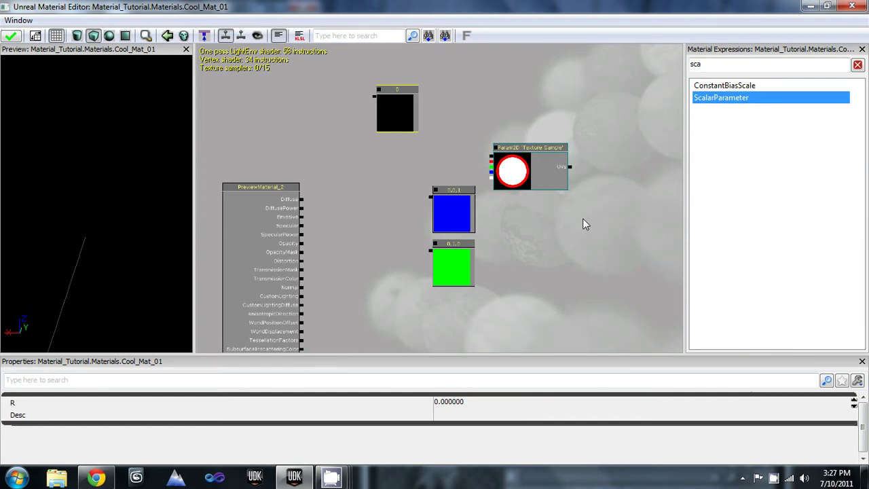
{"action": "left_click_drag", "start_coordinate": [593, 233], "coordinate": [467, 131]}
Compare the properties of the constant and scalar parameter nodes, and move the scalar parameter below the texture parameter.
{"action": "left_click", "coordinate": [378, 139]}
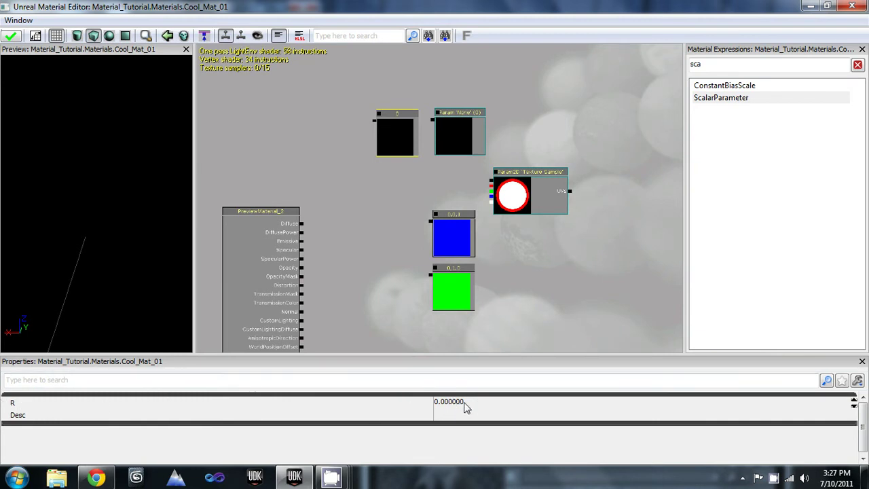
{"action": "left_click", "coordinate": [469, 143]}
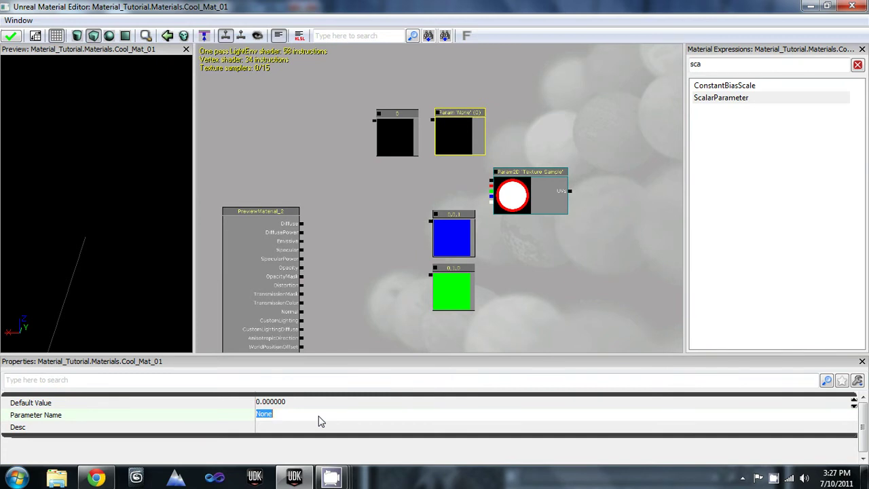
{"action": "left_click_drag", "start_coordinate": [450, 125], "coordinate": [531, 274]}
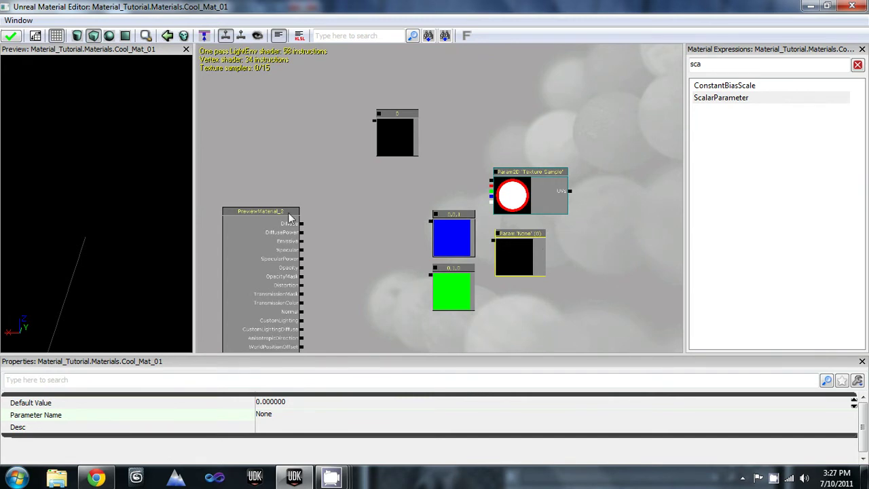
Delete the blue and green vector nodes and the single-value constant node.
{"action": "left_click", "coordinate": [462, 237]}
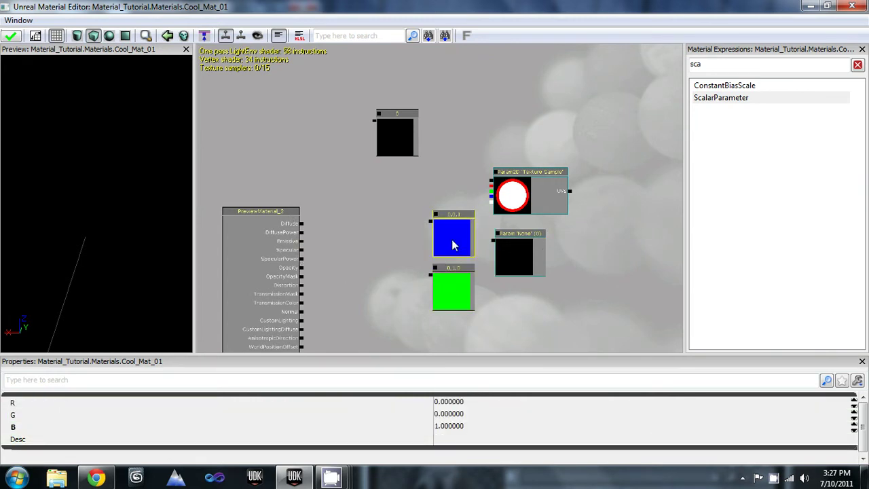
{"action": "left_click", "coordinate": [461, 292], "text": "ctrl"}
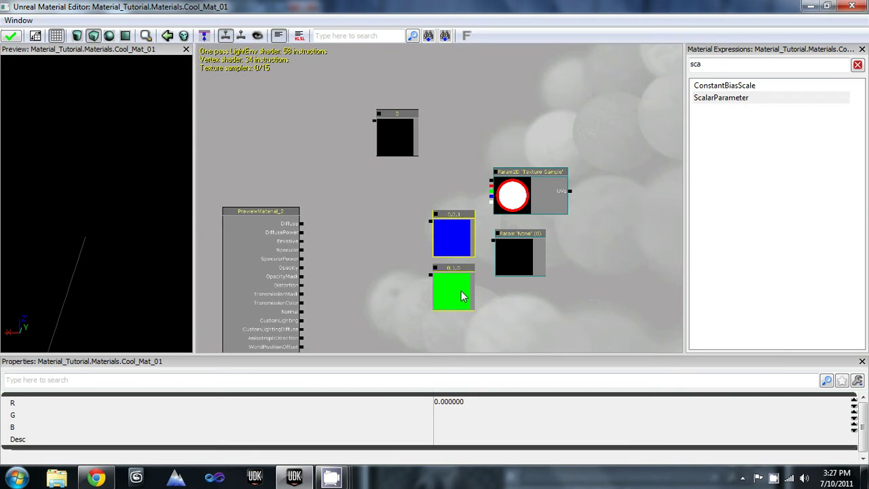
{"action": "key", "text": "Delete"}
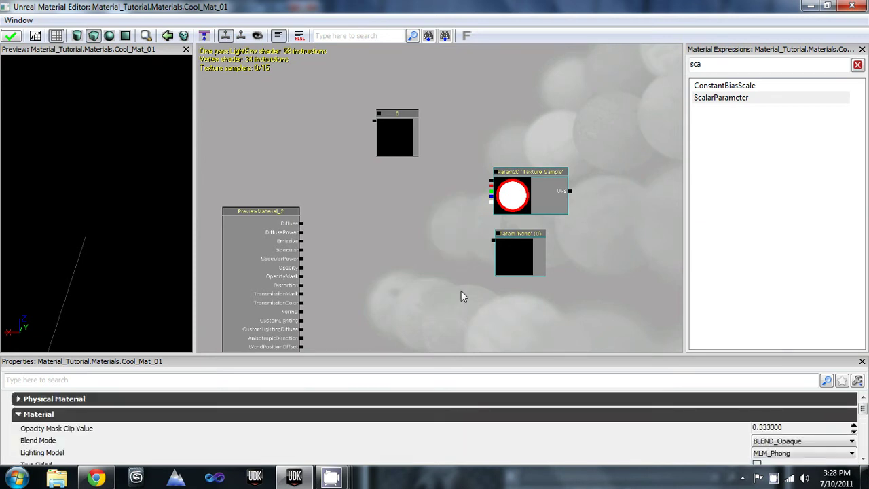
{"action": "left_click", "coordinate": [399, 140]}
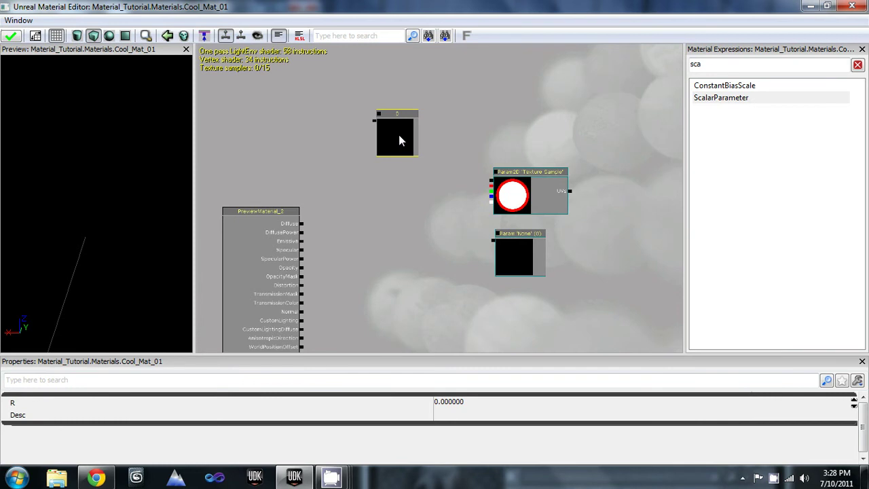
{"action": "key", "text": "Delete"}
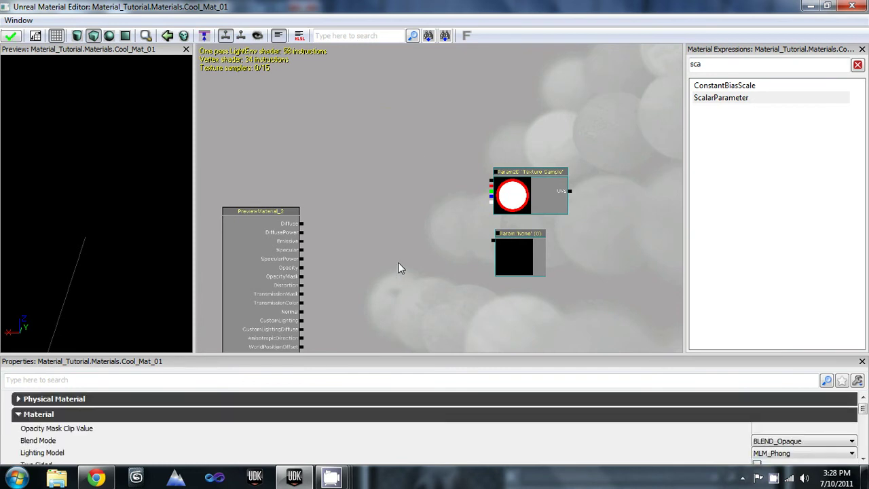
Add a Constant3Vector node with all channels at 0 and place it between the material node and the texture parameter.
{"action": "key", "text": "ctrl+z"}
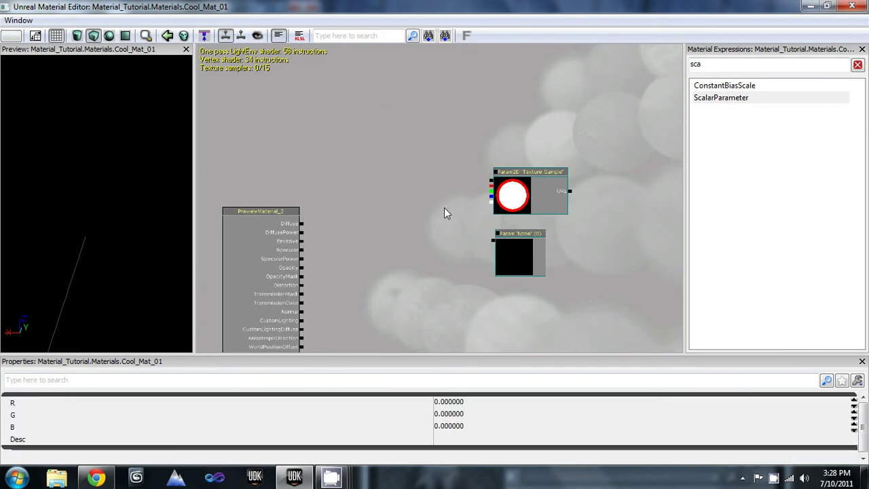
{"action": "left_click_drag", "start_coordinate": [426, 288], "coordinate": [406, 178]}
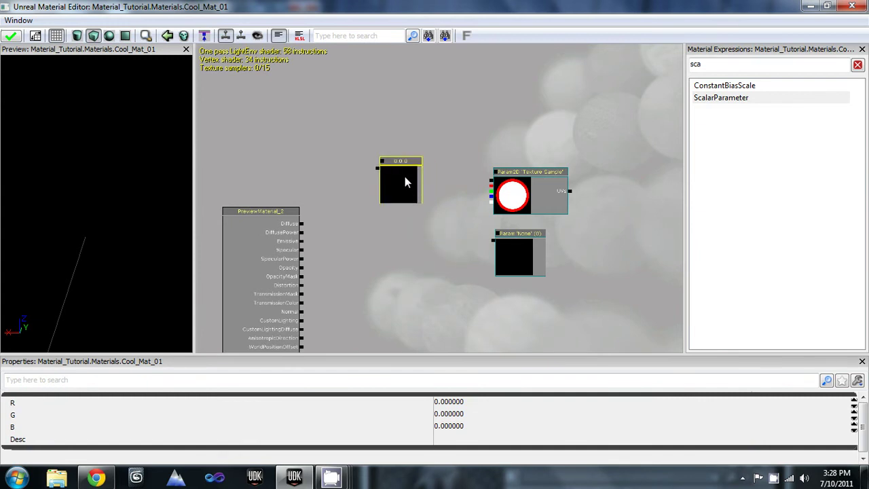
{"action": "right_click", "coordinate": [385, 207]}
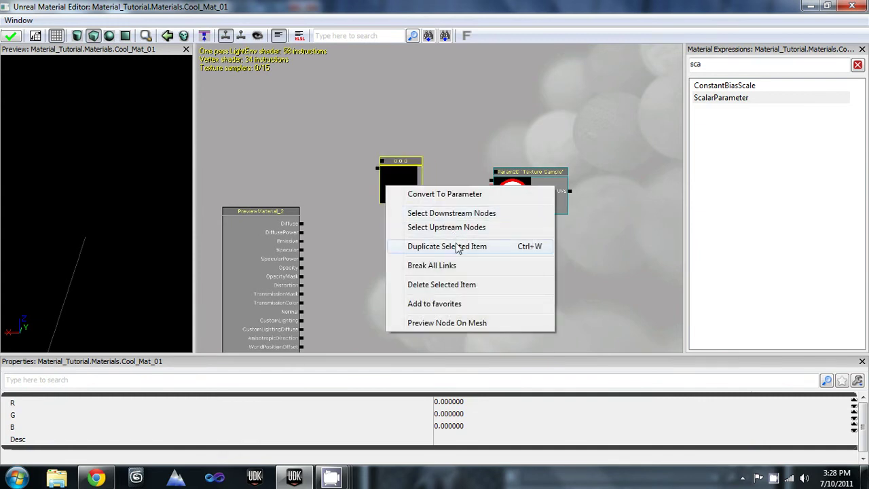
Add a VectorParameter node and place it directly beside the Constant3Vector node.
{"action": "right_click", "coordinate": [333, 275]}
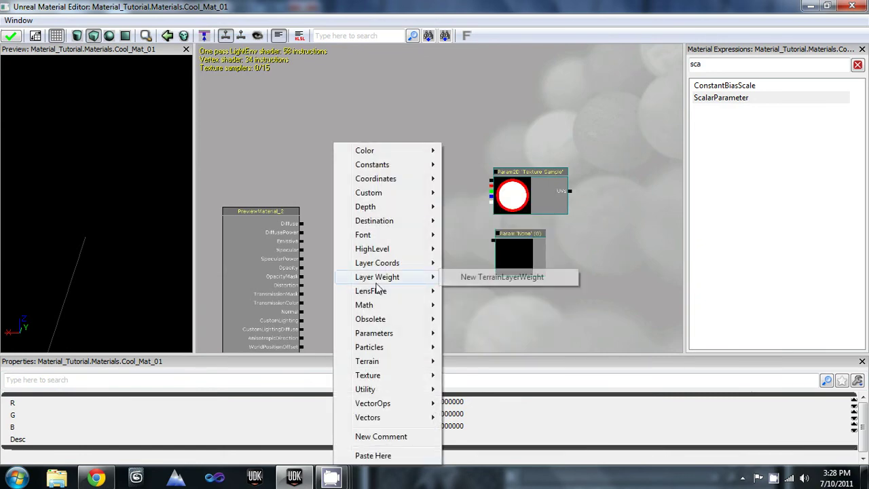
{"action": "mouse_move", "coordinate": [382, 365]}
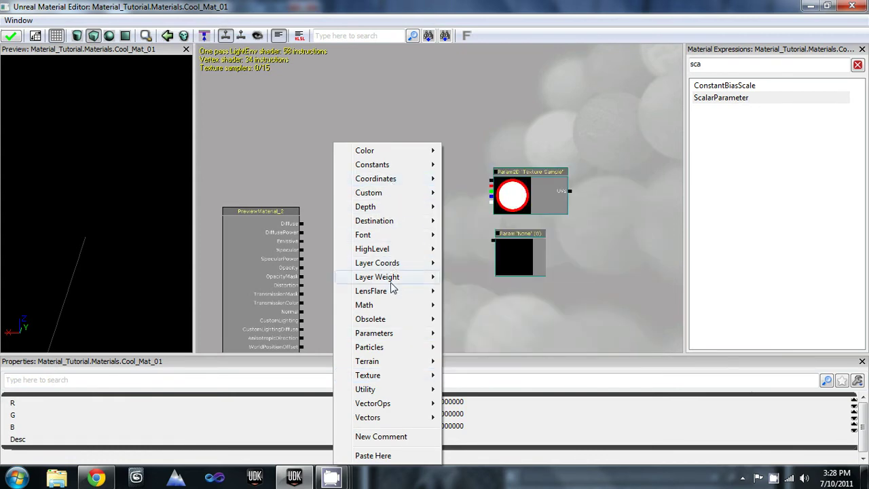
{"action": "mouse_move", "coordinate": [390, 308]}
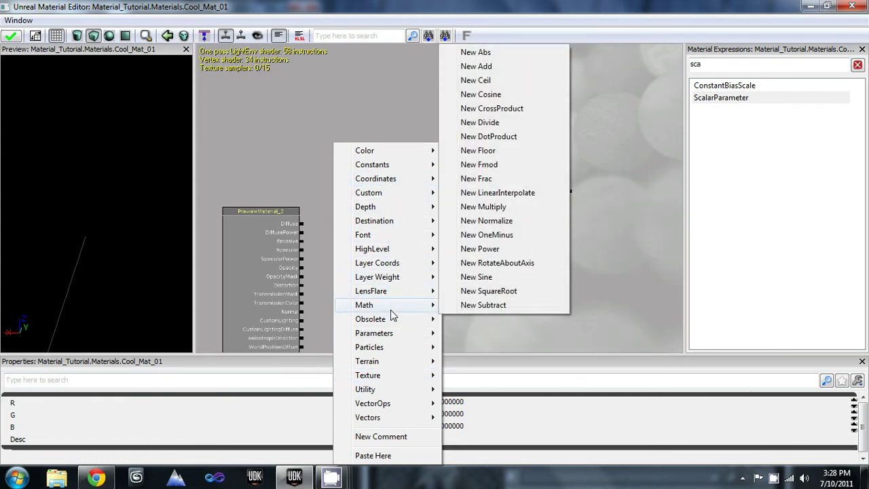
{"action": "mouse_move", "coordinate": [390, 331]}
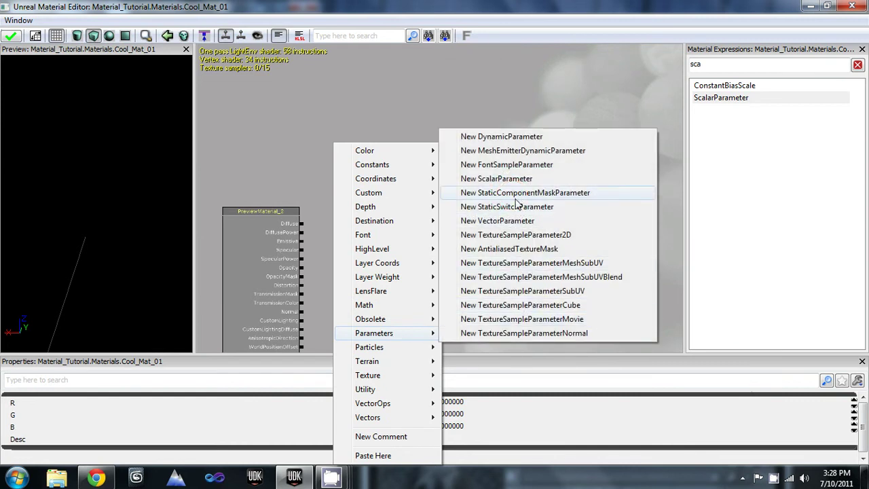
{"action": "left_click", "coordinate": [523, 220]}
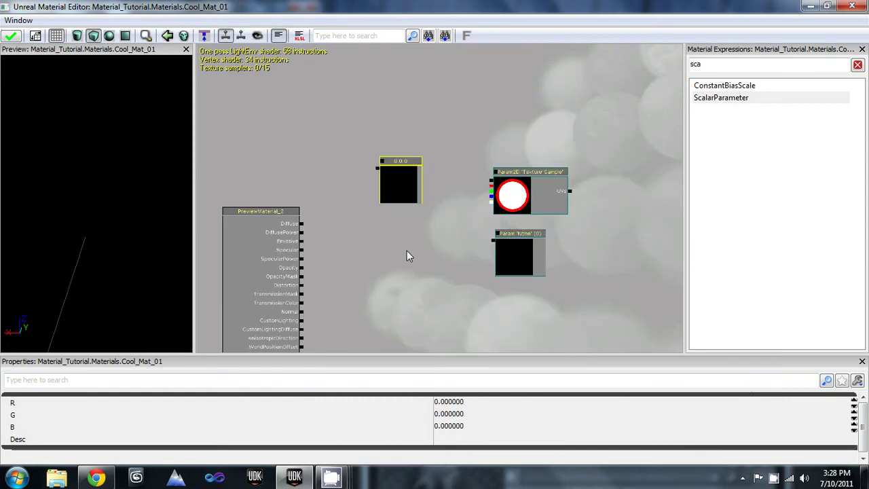
{"action": "left_click_drag", "start_coordinate": [378, 290], "coordinate": [466, 175]}
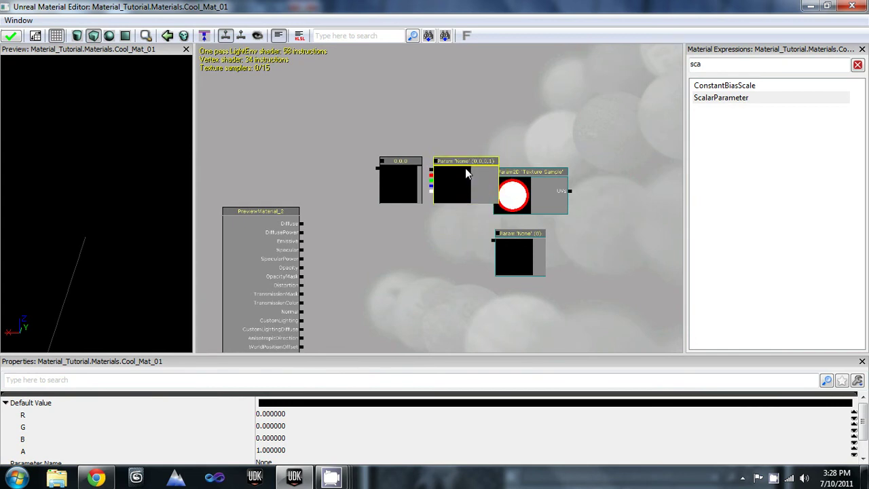
Compare the Constant3Vector's properties with the vector parameter's and try saturations up to 0.50 for the parameter's default colour.
{"action": "left_click", "coordinate": [387, 189]}
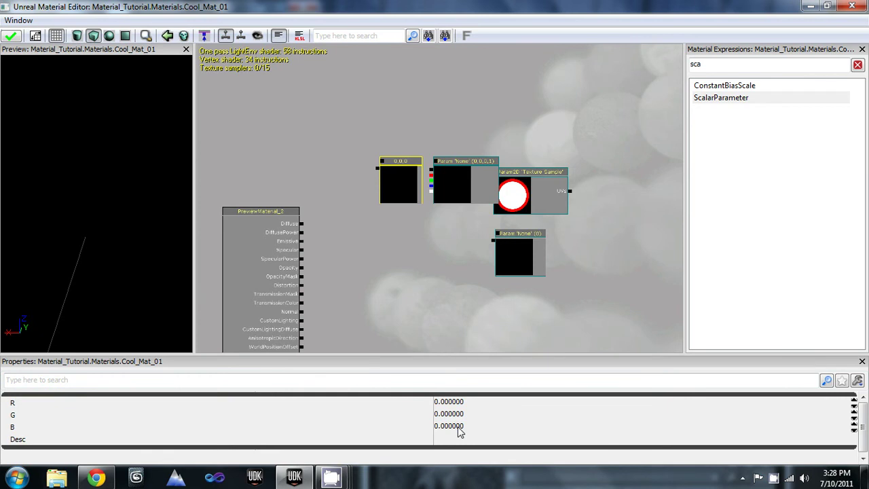
{"action": "left_click", "coordinate": [446, 179]}
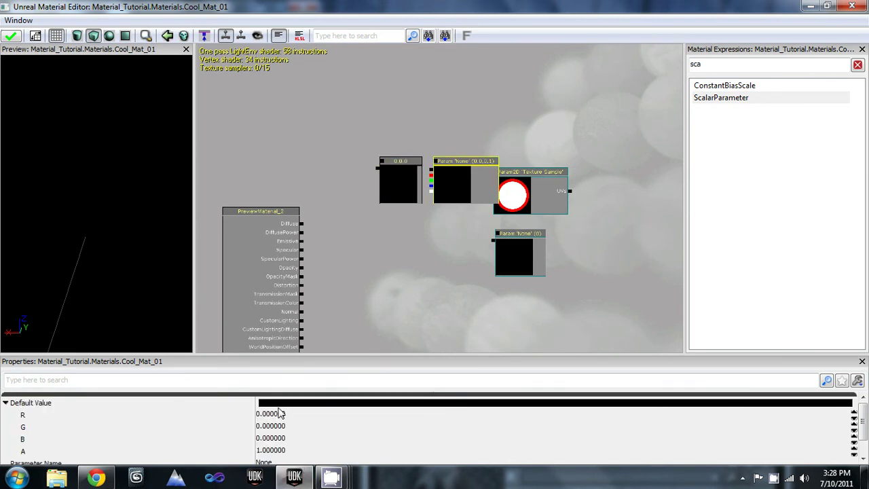
{"action": "left_click", "coordinate": [401, 405]}
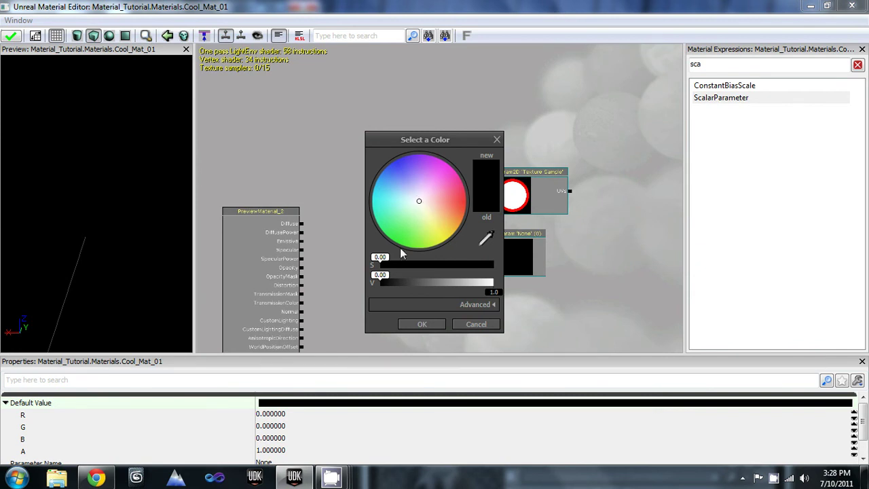
{"action": "left_click", "coordinate": [421, 264]}
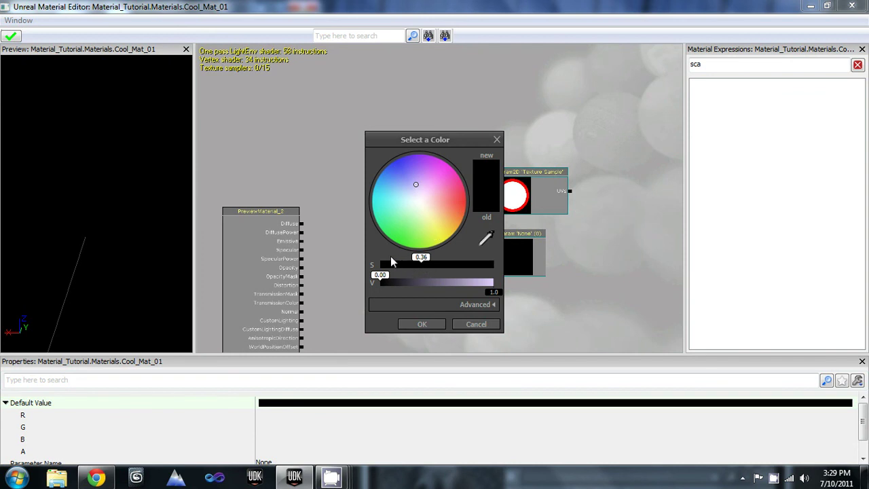
{"action": "left_click", "coordinate": [433, 266]}
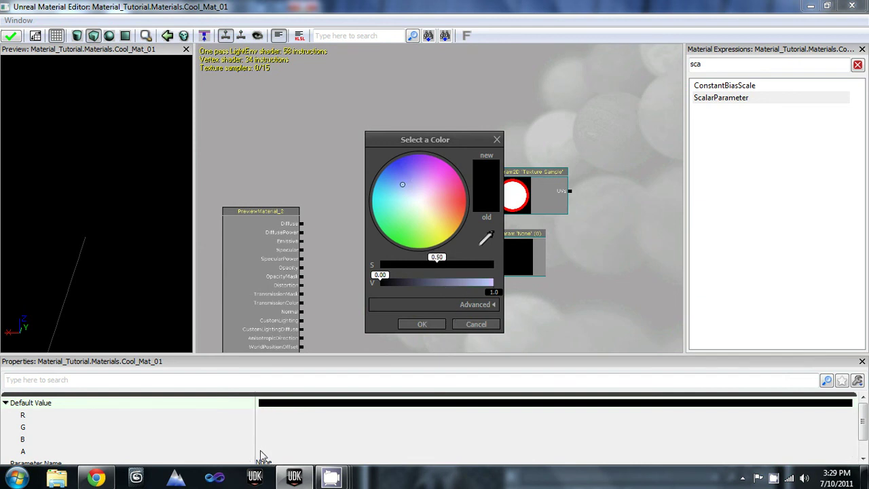
{"action": "left_click", "coordinate": [420, 324]}
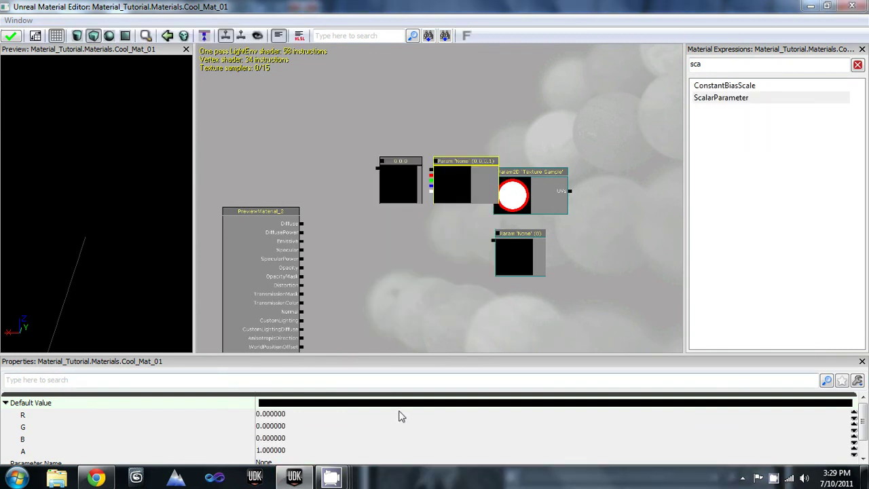
Set the vector parameter node's Parameter Name to "Spec Highlight".
{"action": "left_click_drag", "start_coordinate": [861, 430], "coordinate": [861, 446]}
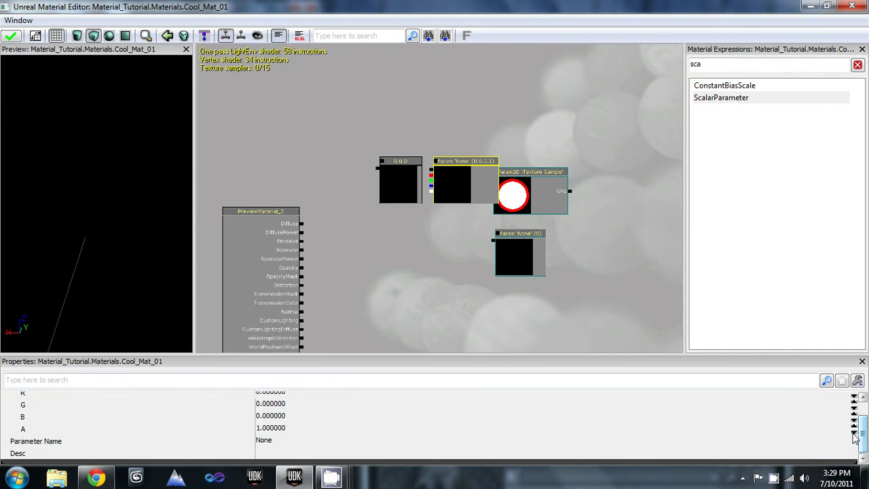
{"action": "left_click", "coordinate": [261, 441]}
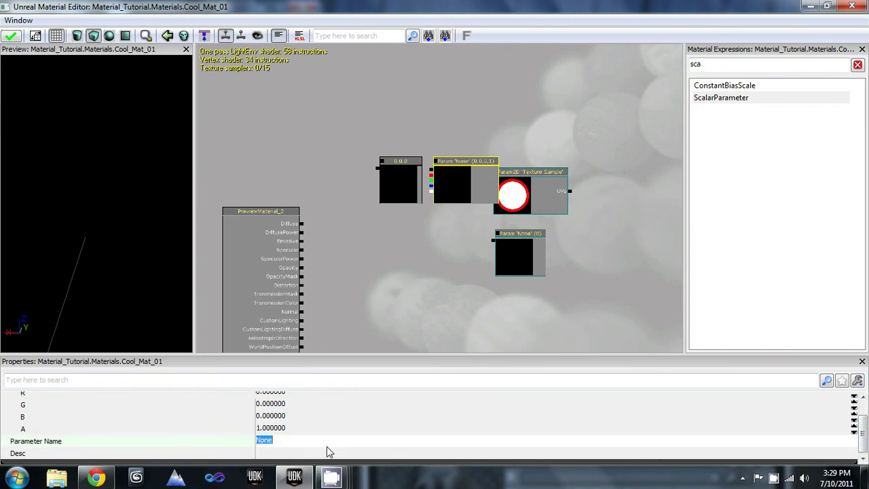
{"action": "type", "text": "Spec Highlight"}
{"action": "key", "text": "Return"}
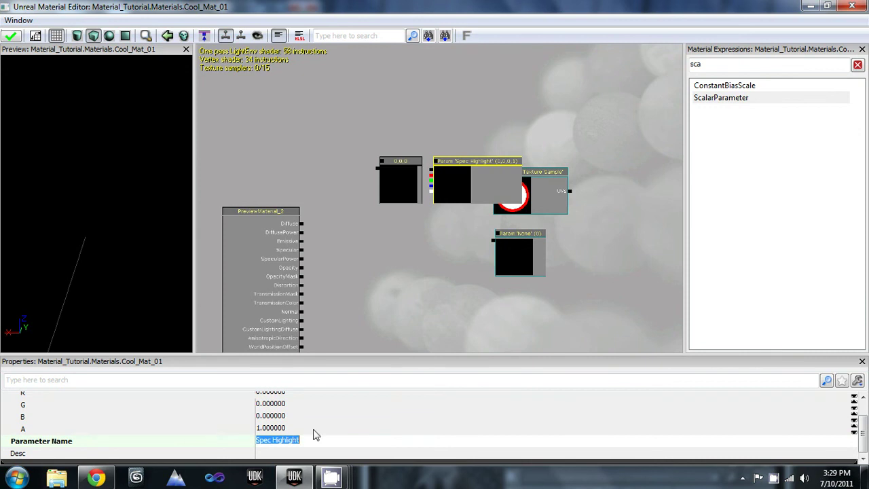
Set the R, G and B default values of the Spec Highlight vector parameter to 1.
{"action": "scroll", "coordinate": [864, 439], "scroll_direction": "up", "scroll_amount": 1}
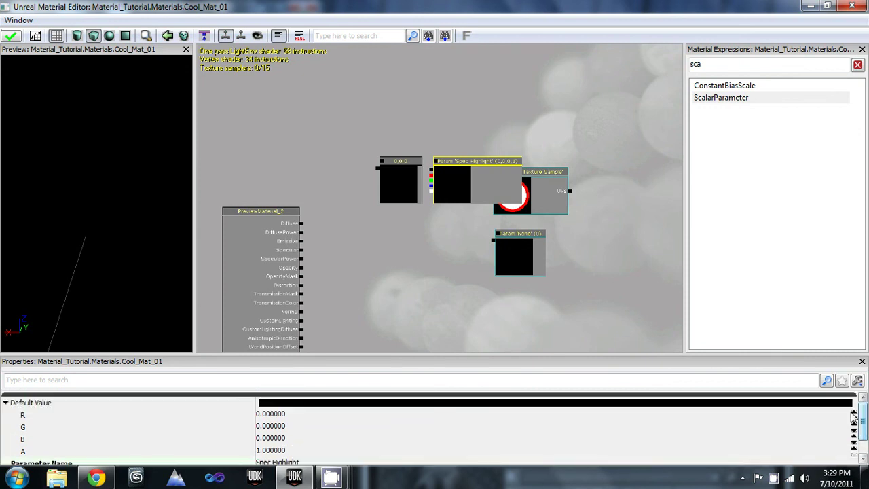
{"action": "left_click", "coordinate": [268, 415]}
{"action": "type", "text": "1"}
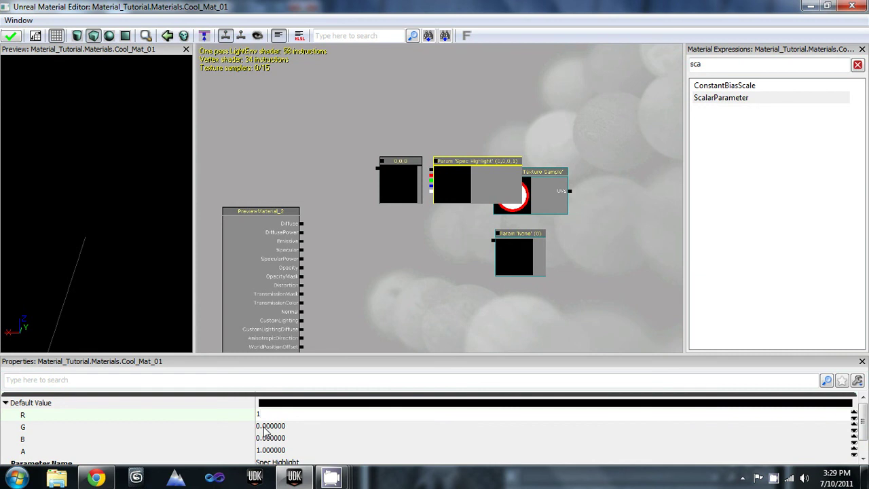
{"action": "key", "text": "Return"}
{"action": "left_click", "coordinate": [263, 427]}
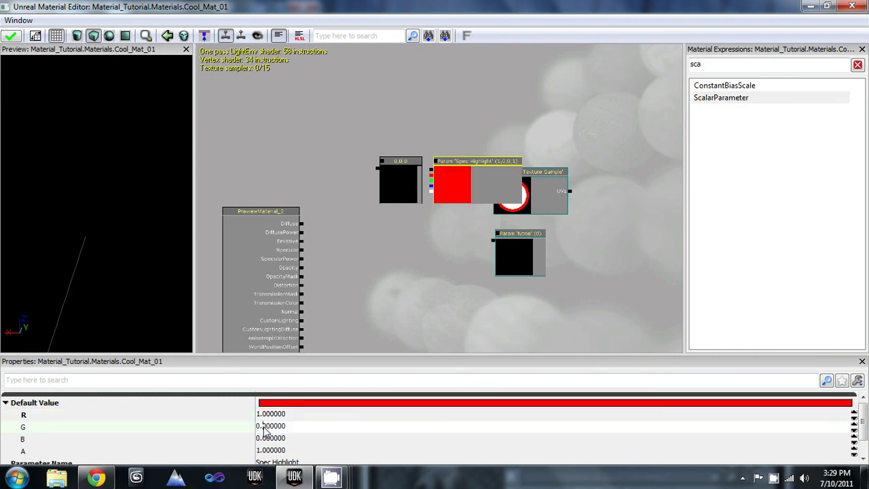
{"action": "double_click", "coordinate": [284, 428]}
{"action": "type", "text": "1"}
{"action": "key", "text": "Return"}
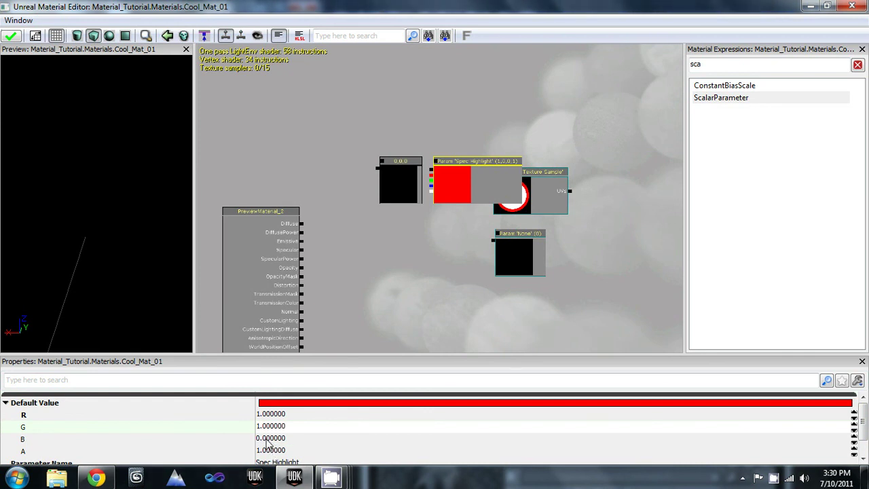
{"action": "left_click", "coordinate": [269, 443]}
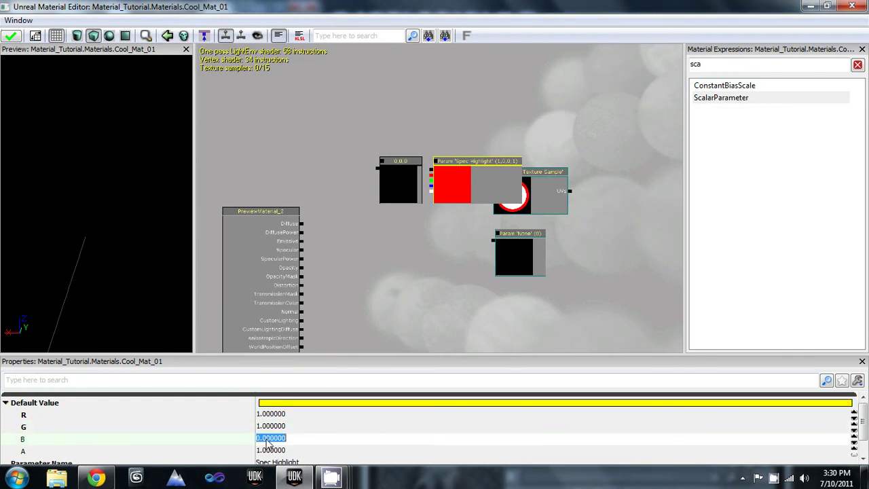
{"action": "type", "text": "1"}
{"action": "key", "text": "Return"}
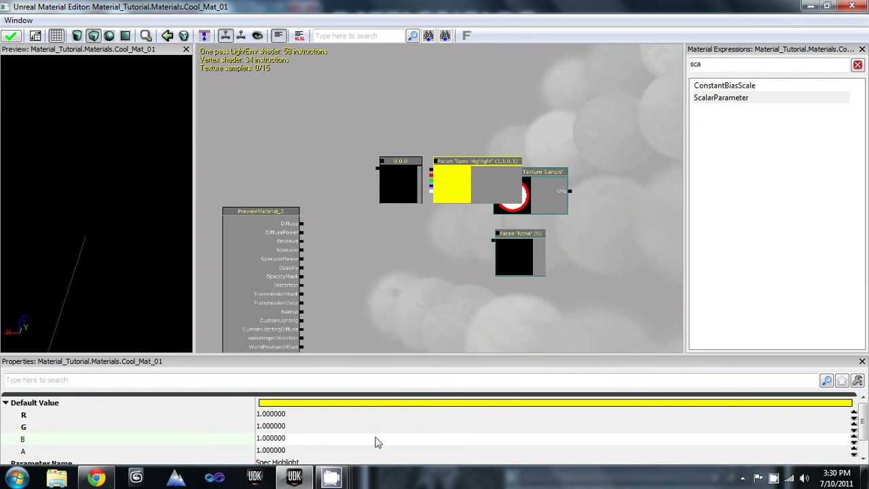
{"action": "key", "text": "Return"}
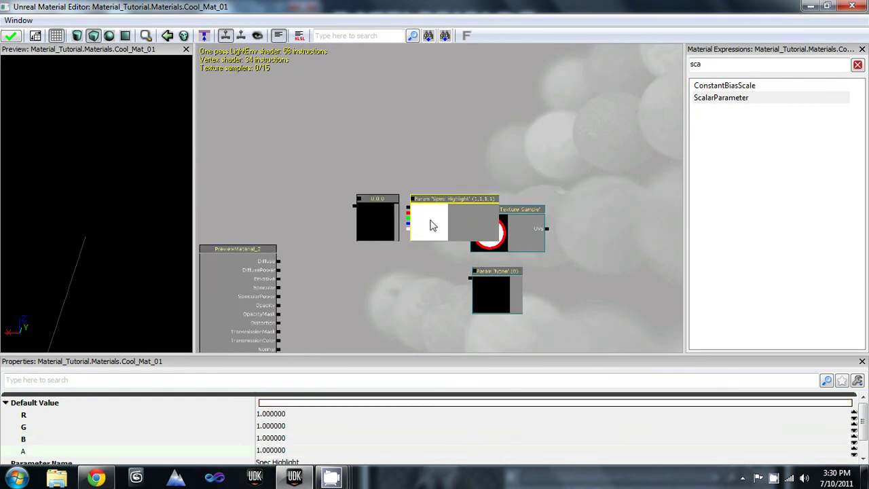